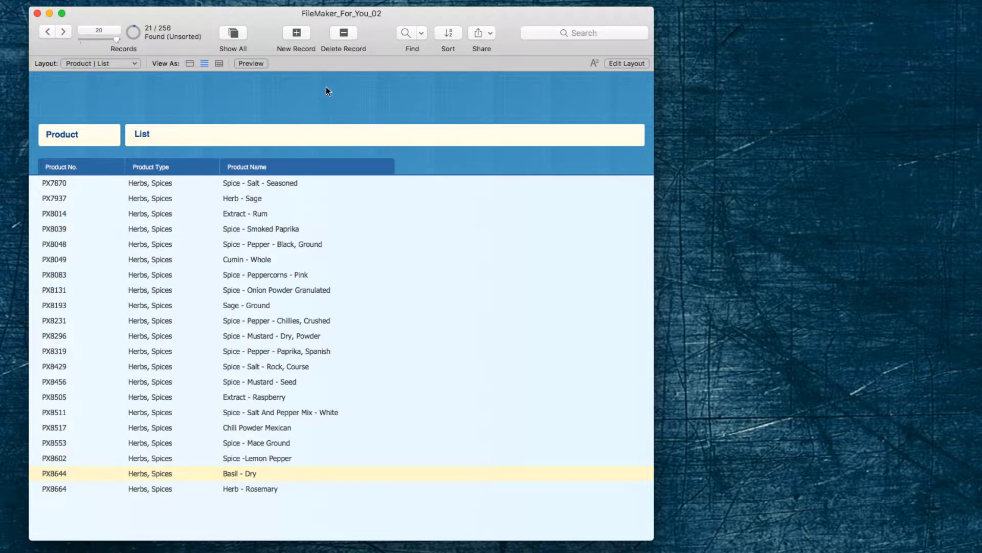
Sort the 21 herb and spice records by Product Name, ascending.
left_click(449, 34)
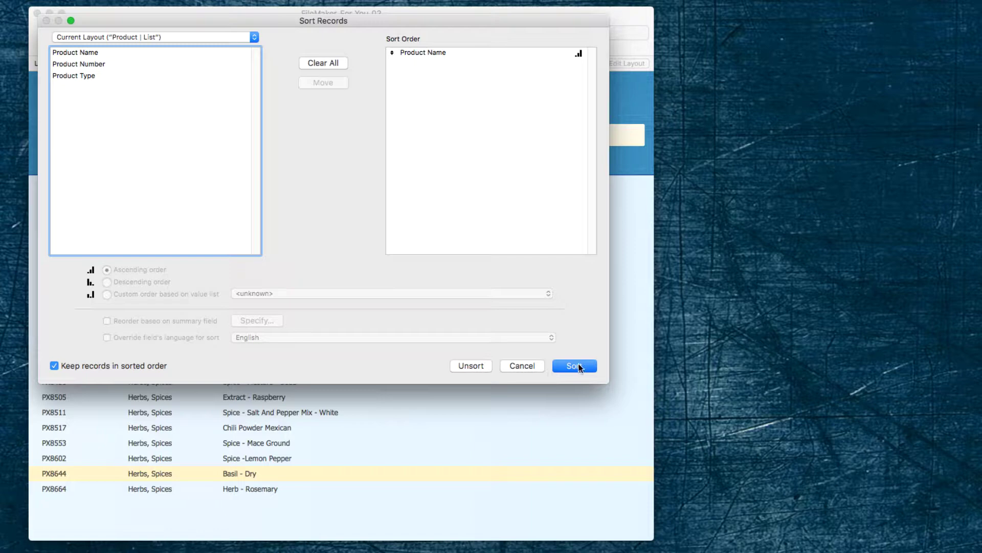
left_click(574, 366)
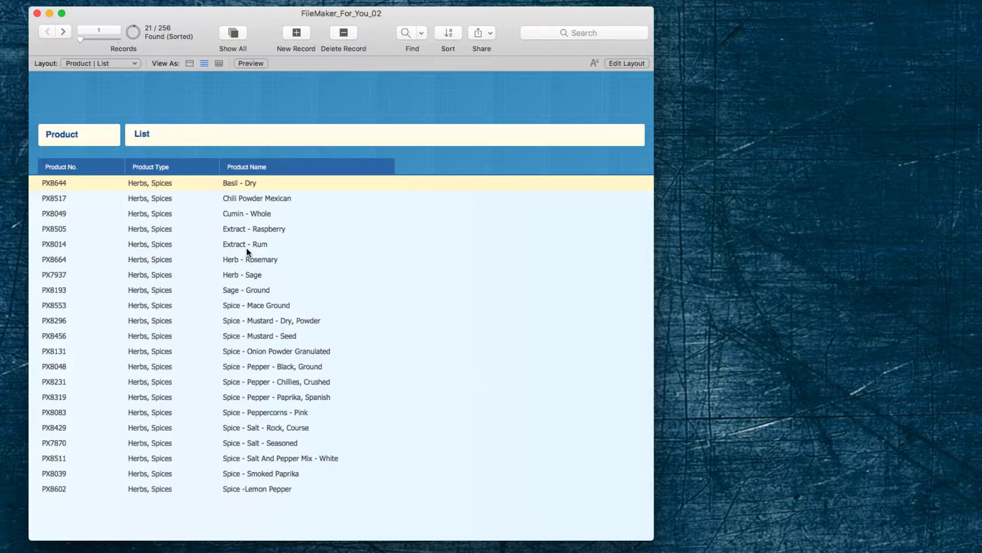
Rename Basil - Dry to 'Herb - Basil - Dry' and prefix Chili Powder Mexican with 'Spice - '.
left_click(223, 184)
left_click(222, 182)
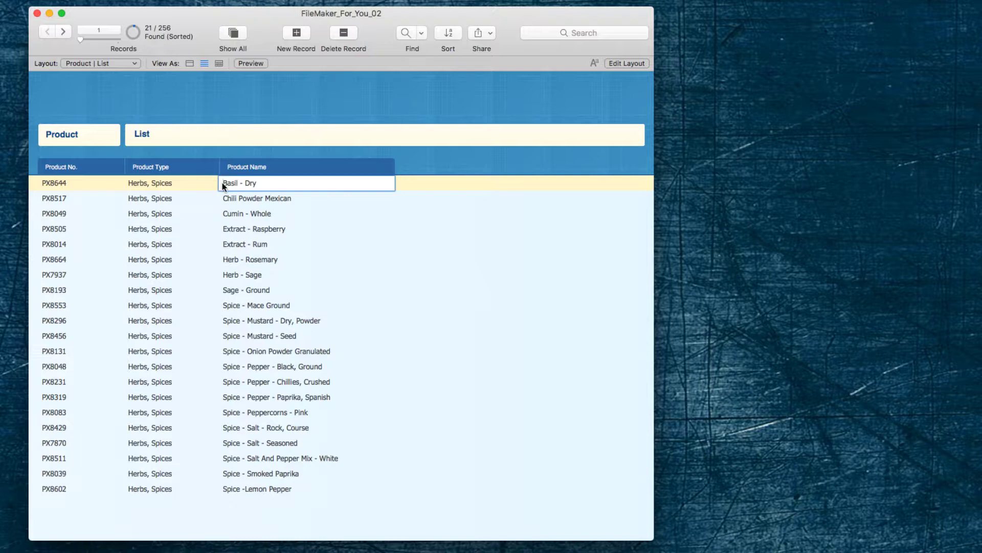
type("Herb -")
key("shift+Tab")
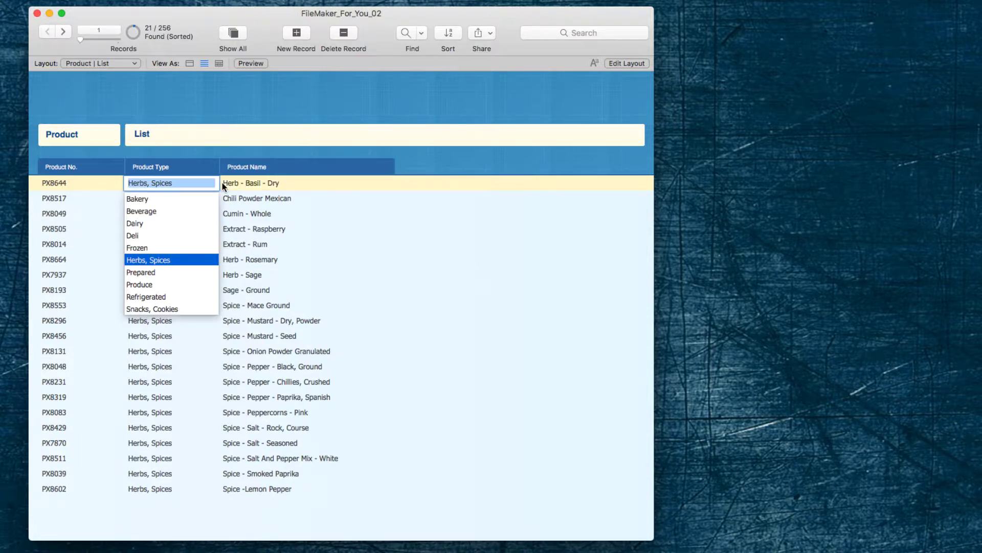
left_click(433, 153)
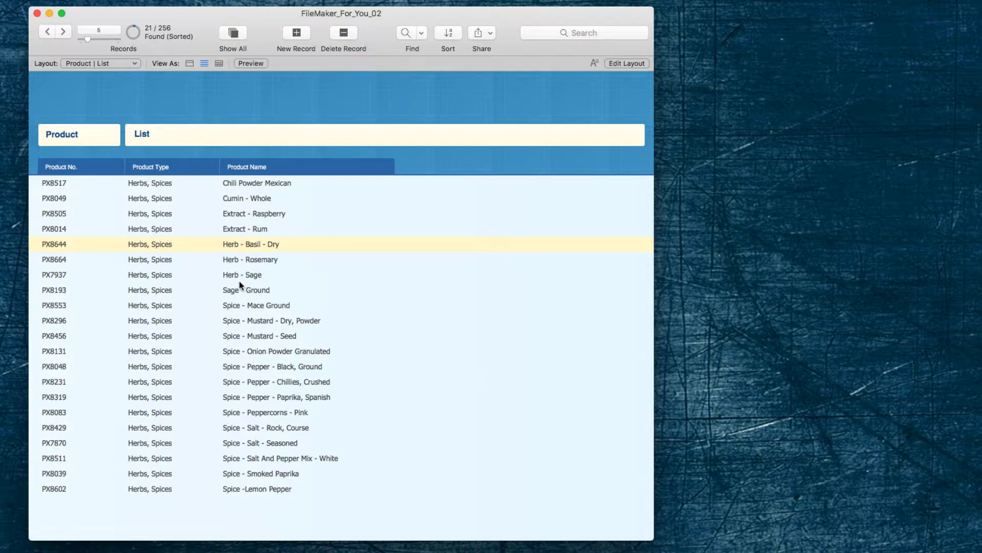
left_click(227, 187)
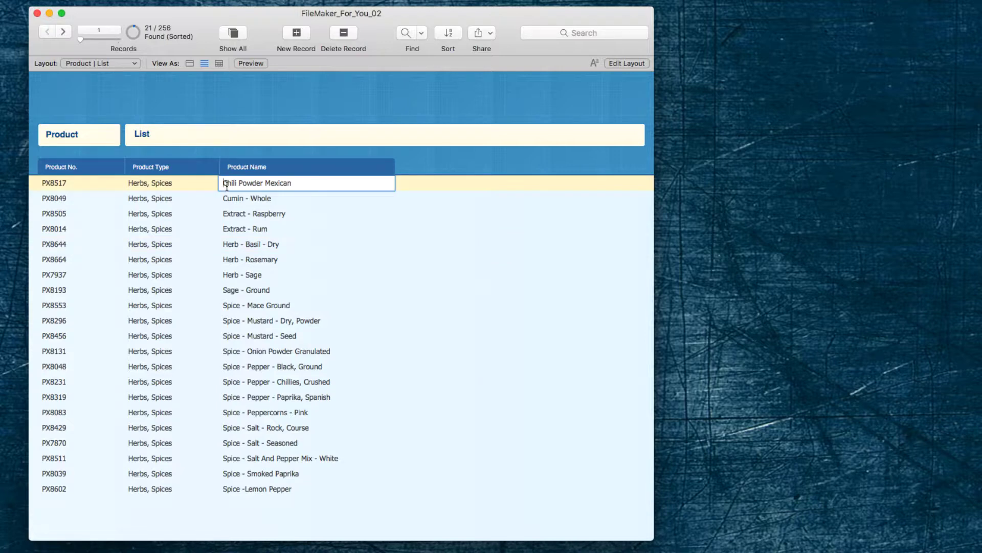
type("Spice -")
left_click(336, 118)
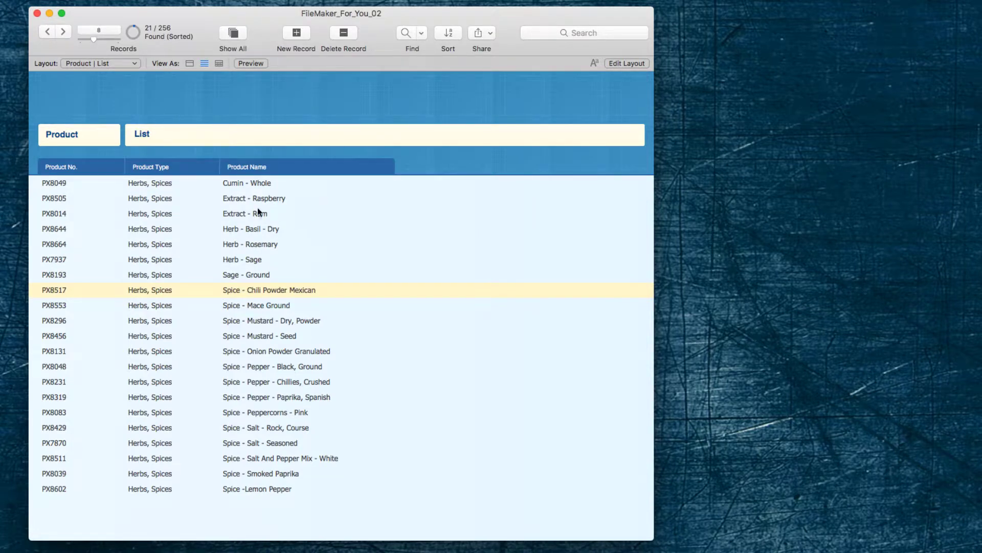
Prefix Cumin - Whole with 'Spice - ' and Sage - Ground with 'Herb - '.
left_click(225, 183)
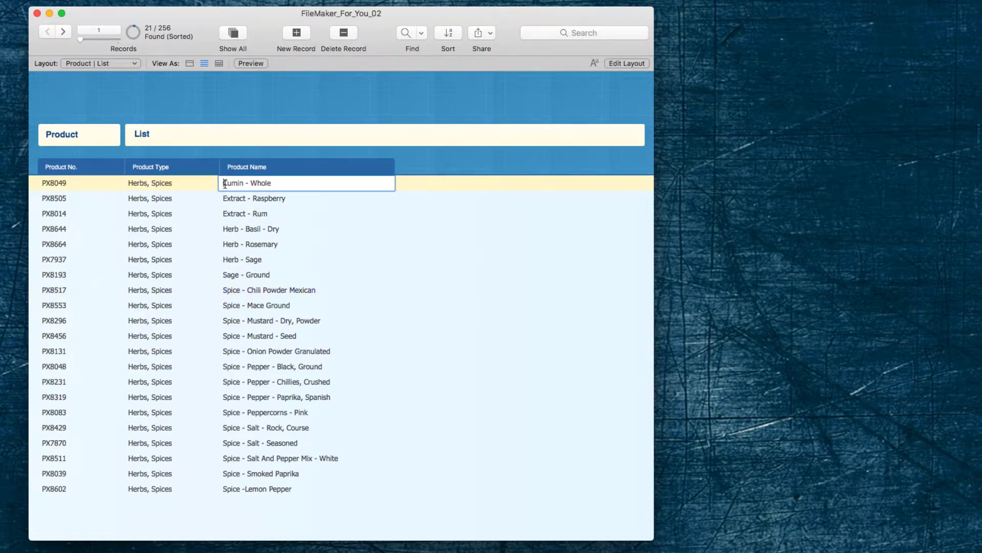
type("Spice -")
left_click(256, 100)
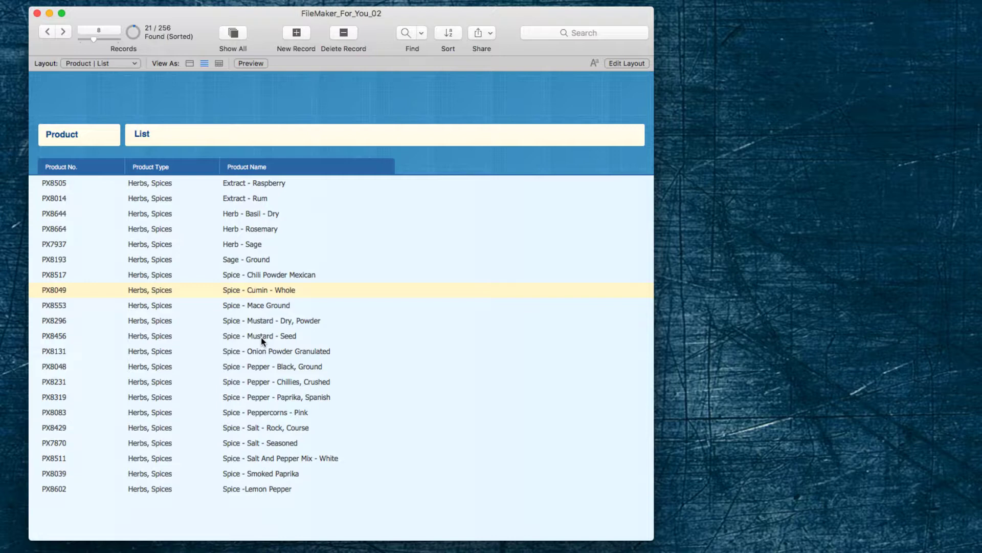
left_click(220, 259)
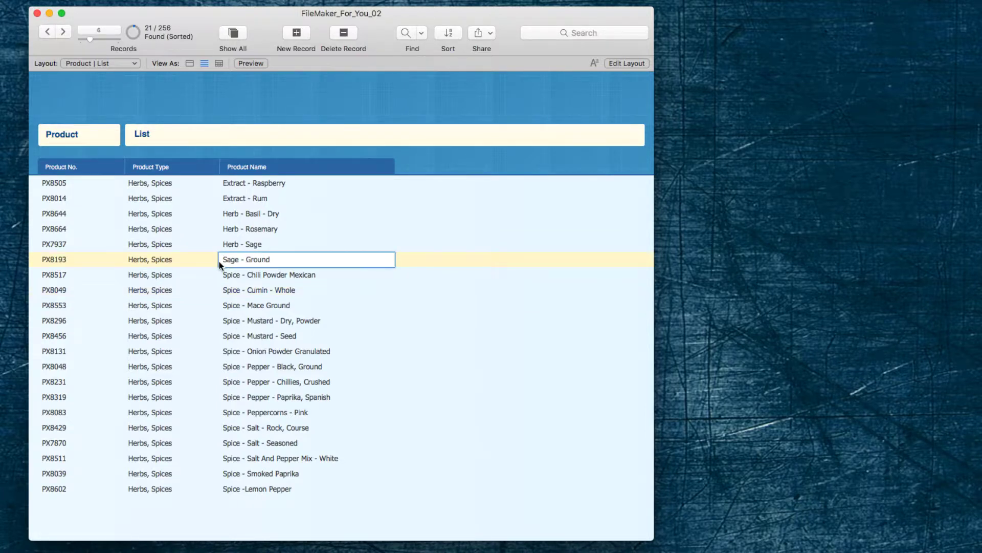
type("Herb -")
left_click(350, 93)
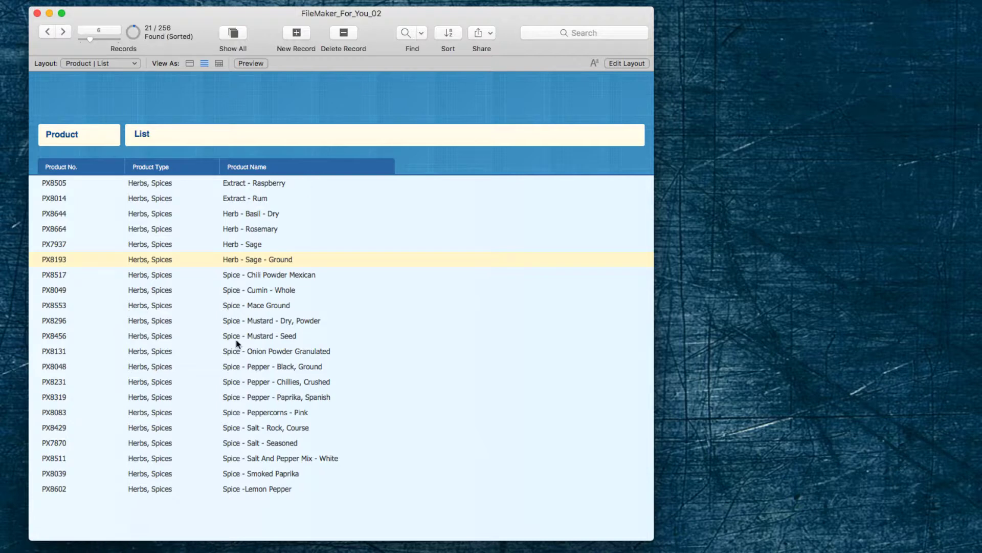
Add a new Herbs, Spices record named 'Herb - Parsley'.
left_click(236, 488)
key("super+n")
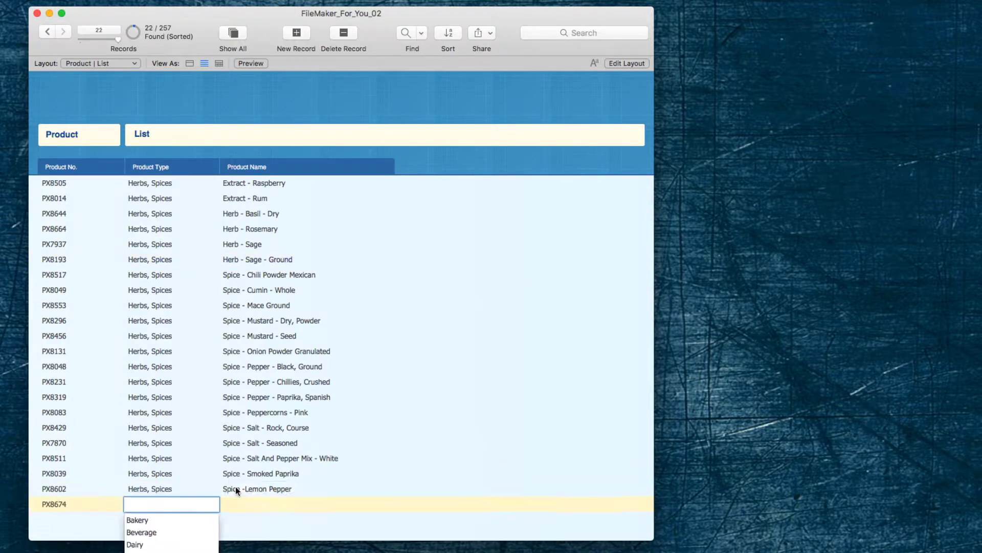
type("herbs, Spices")
key("Tab")
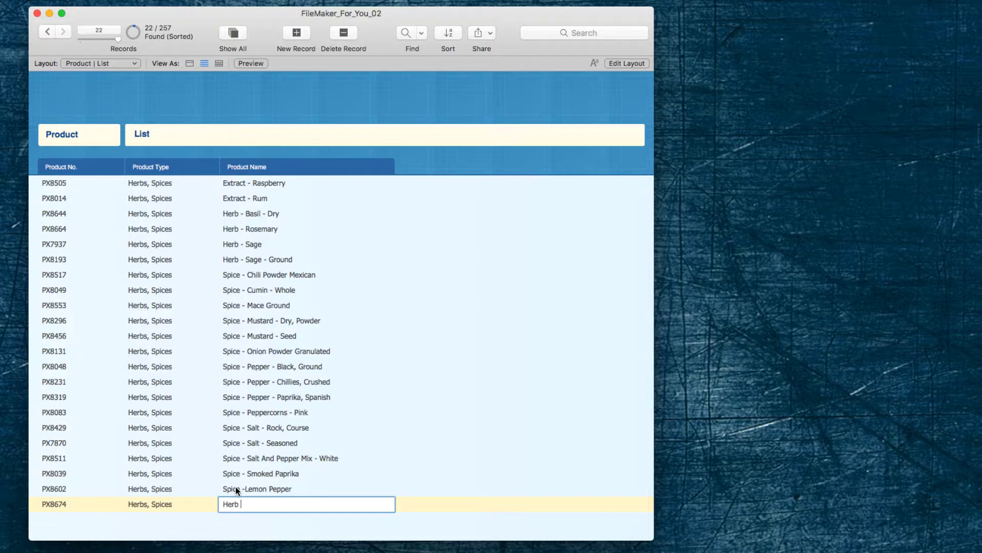
type("Herb - Parsley")
Add another Herbs, Spices record named 'Herb - Oregano' and commit it.
key("super+n")
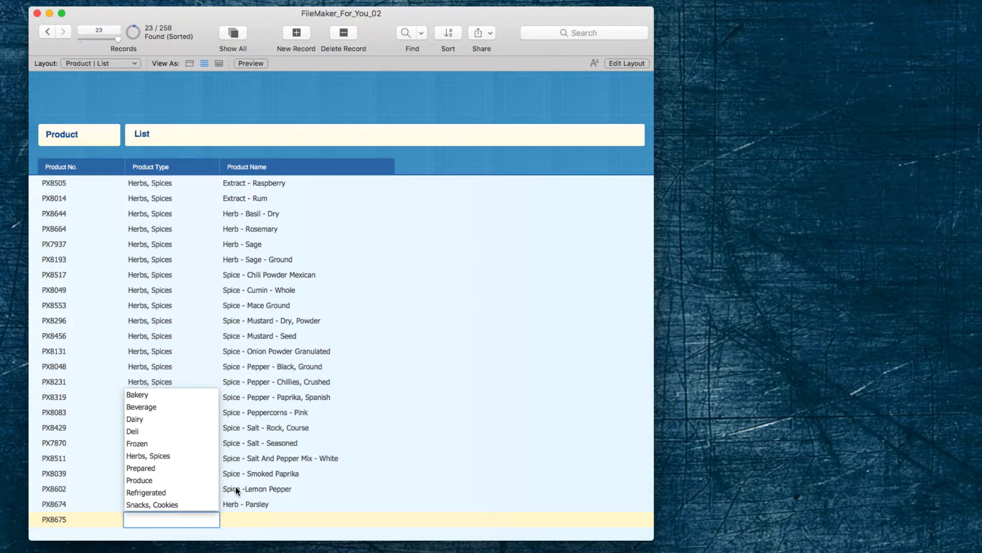
type("H")
key("Tab")
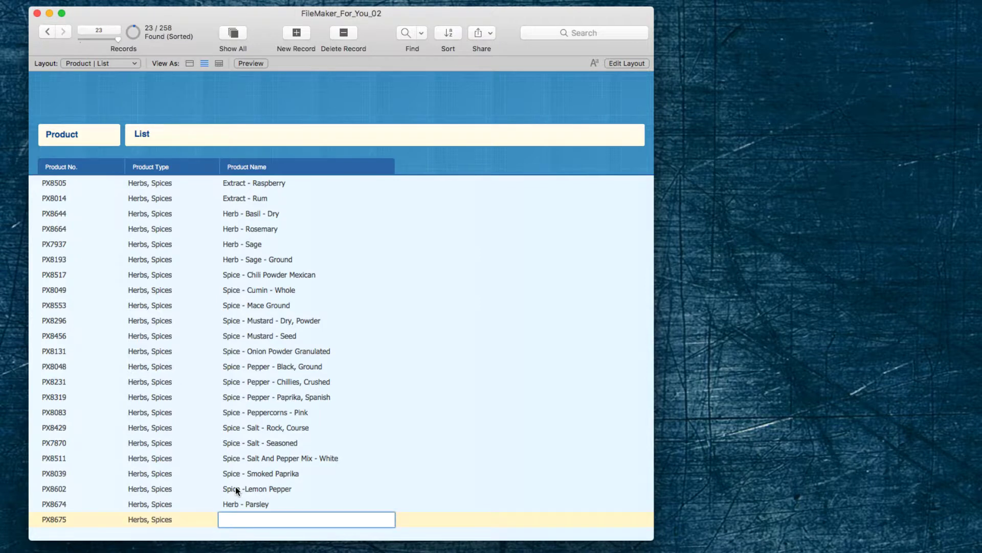
type("Herb - Oregano")
key("shift+Tab")
key("super+c")
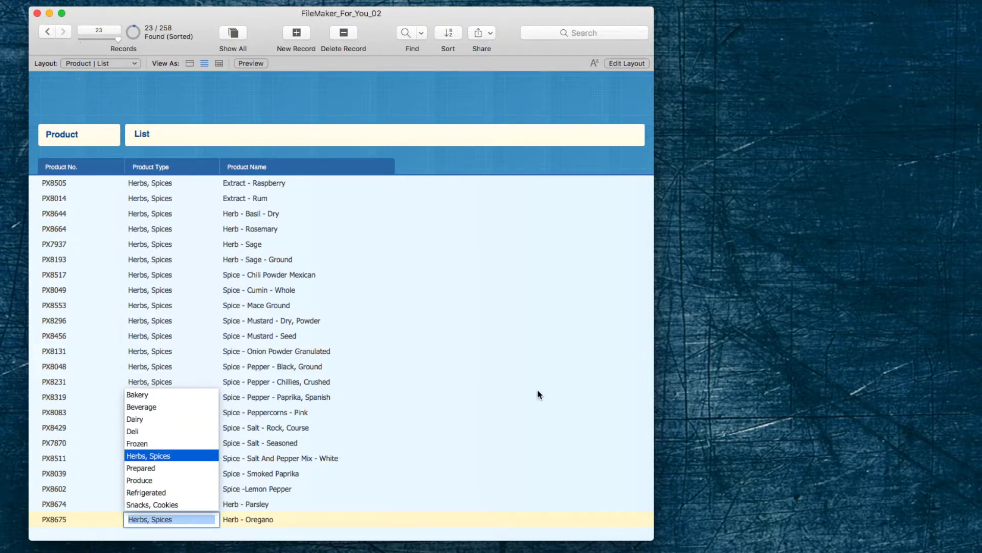
left_click(537, 394)
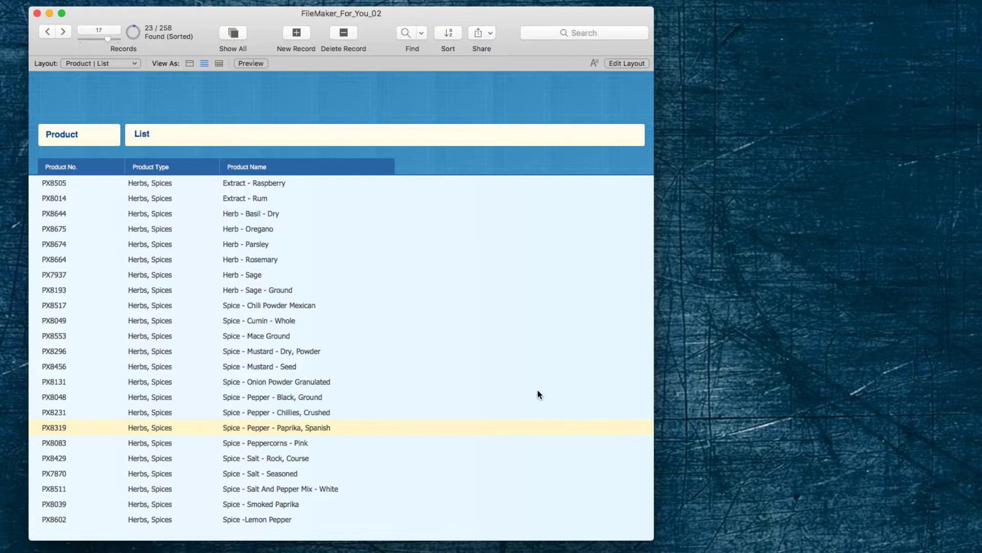
Create record PX8676 with product type Herbs, Spices and name 'Herb - Cilantro', then commit it.
key("super+n")
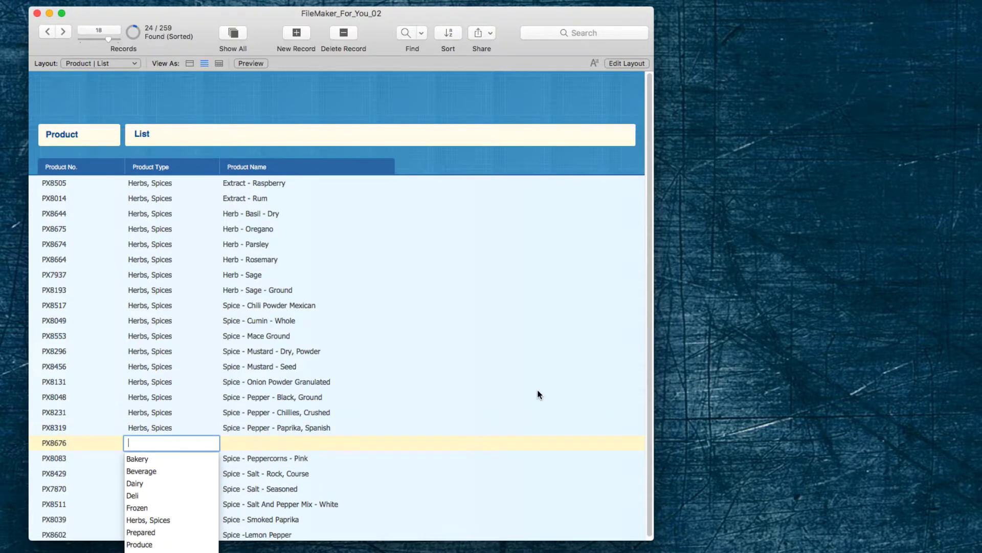
key("Escape")
key("super+v")
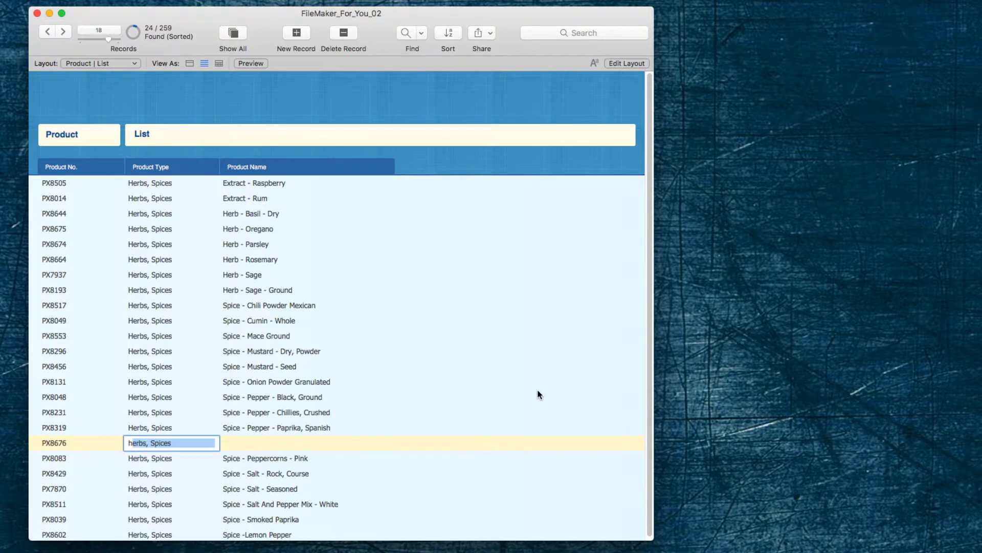
key("Tab")
type("Herb - ")
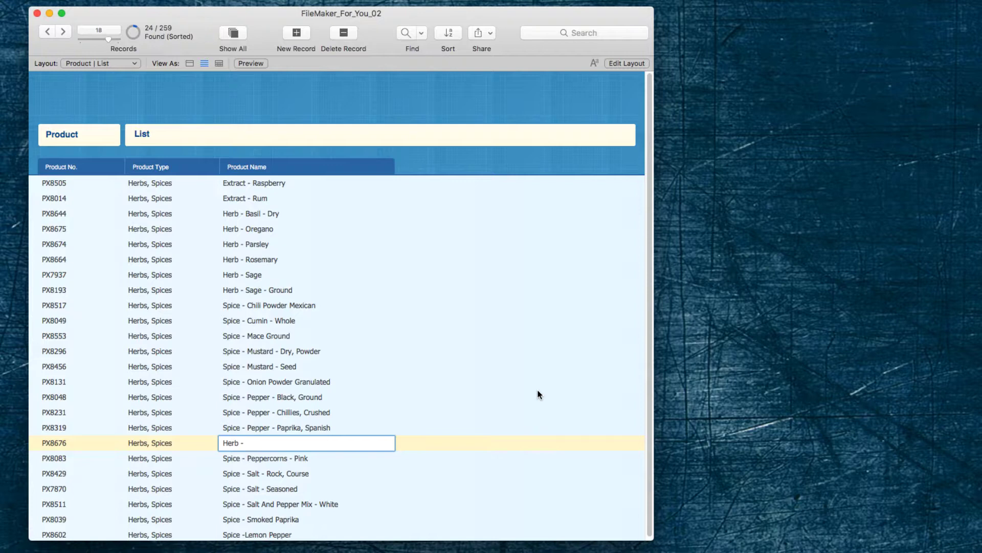
type("Cilantro")
key("shift+Tab")
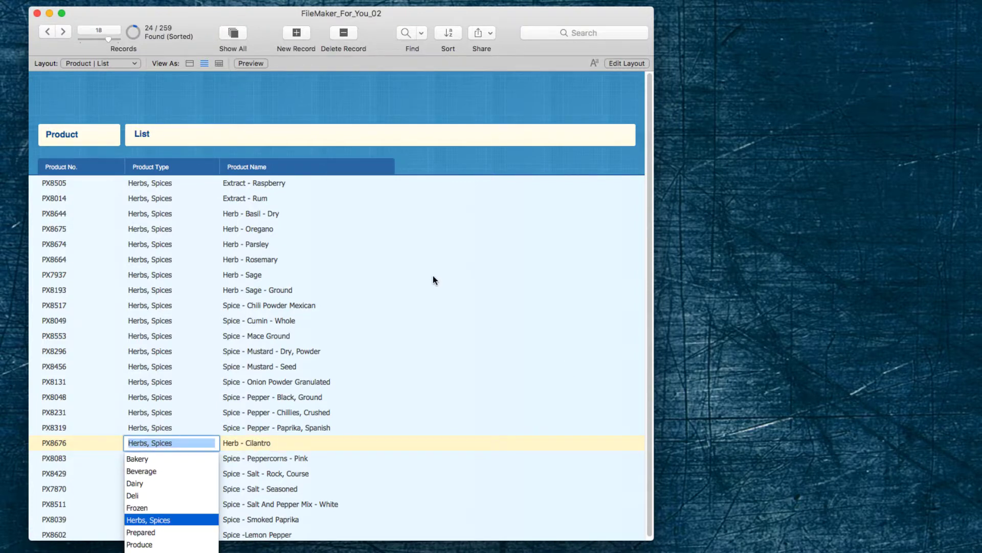
left_click(433, 275)
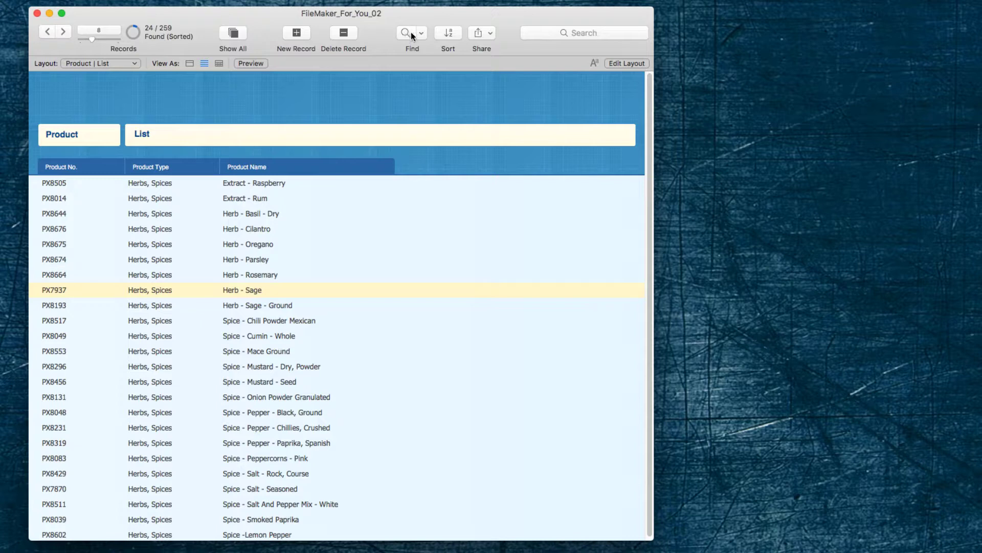
Re-sort by Product Name, then add a new empty record after the last one.
left_click(448, 35)
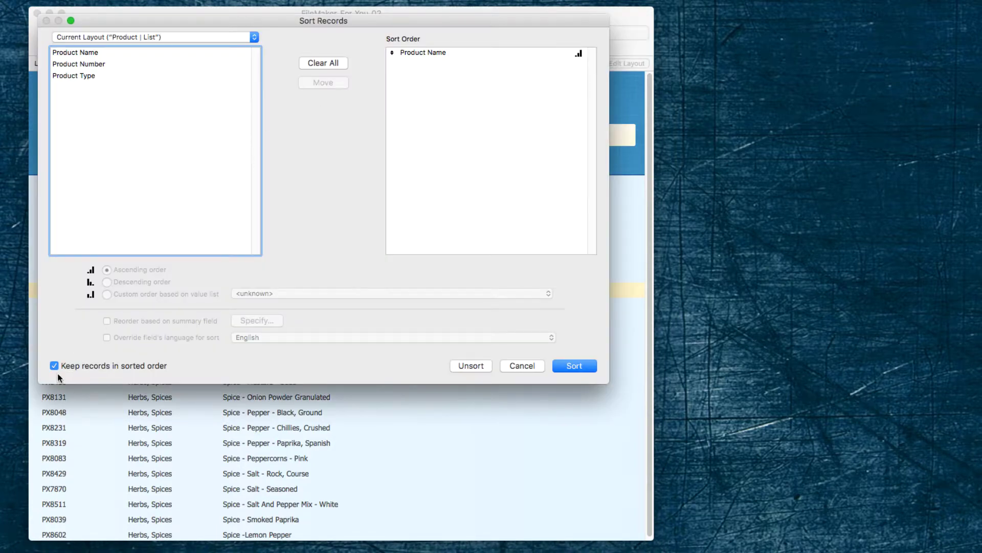
left_click(570, 366)
scroll(390, 399, "down", 3)
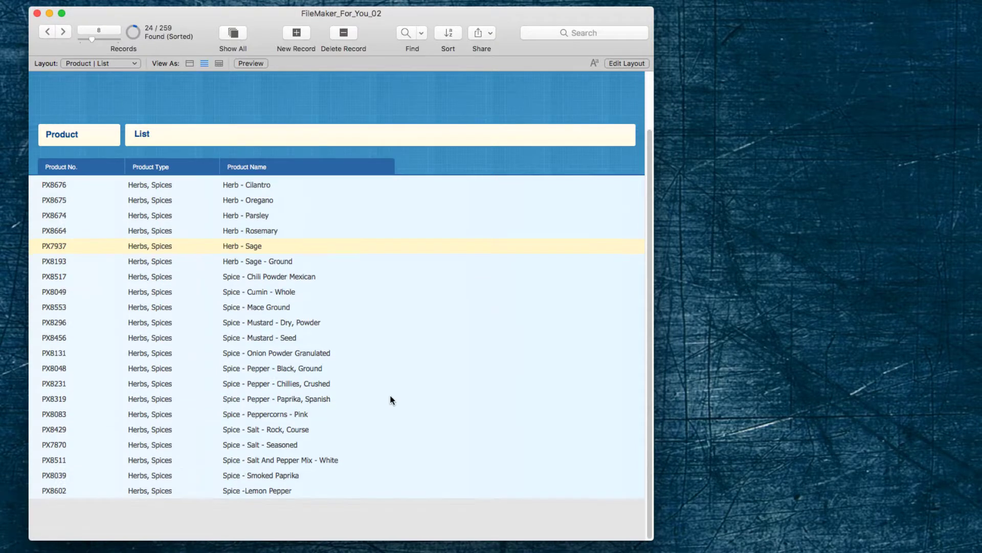
scroll(256, 517, "up", 3)
left_click(249, 532)
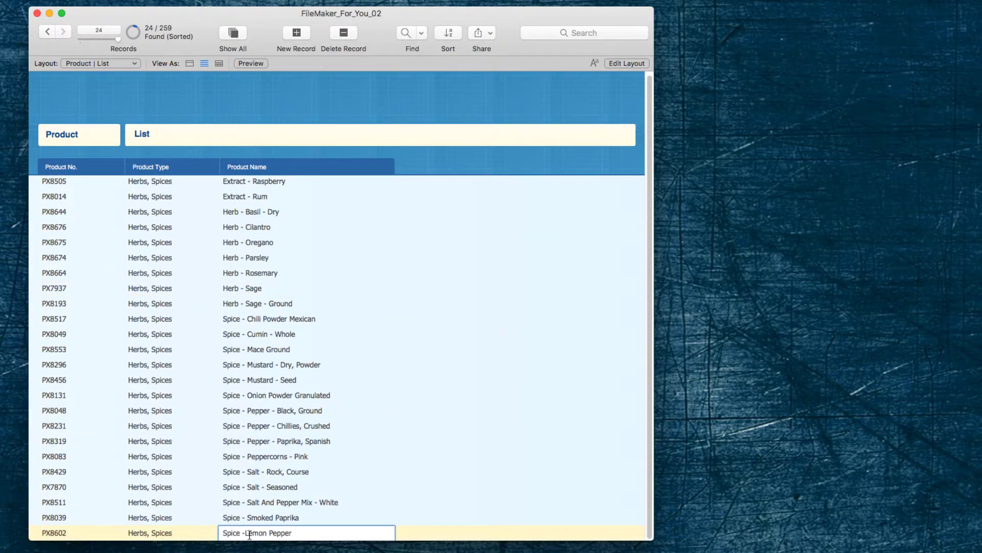
key("super+n")
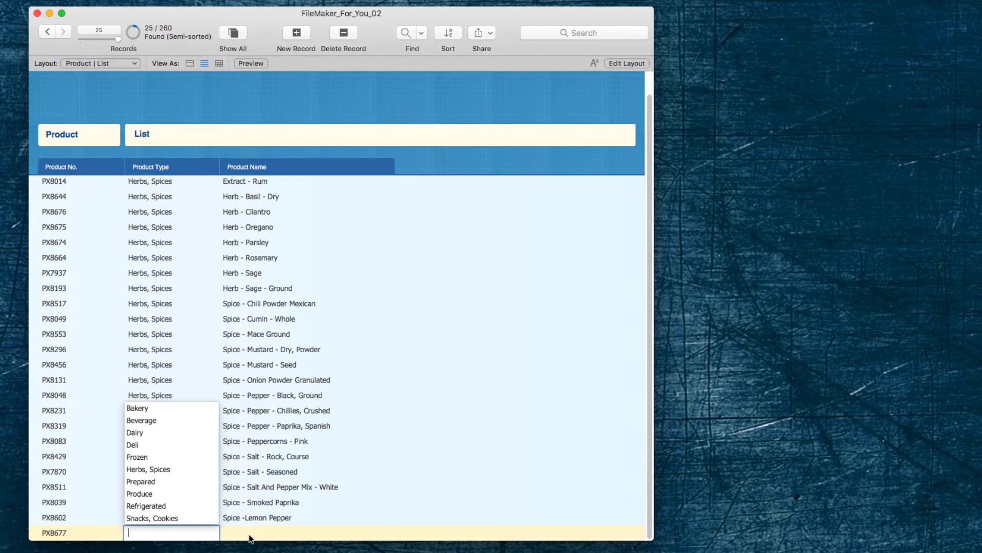
Fill in two Herbs, Spices records named 'Herb - Thyme' and 'Herb - Garlic'.
type("herbs, Spices")
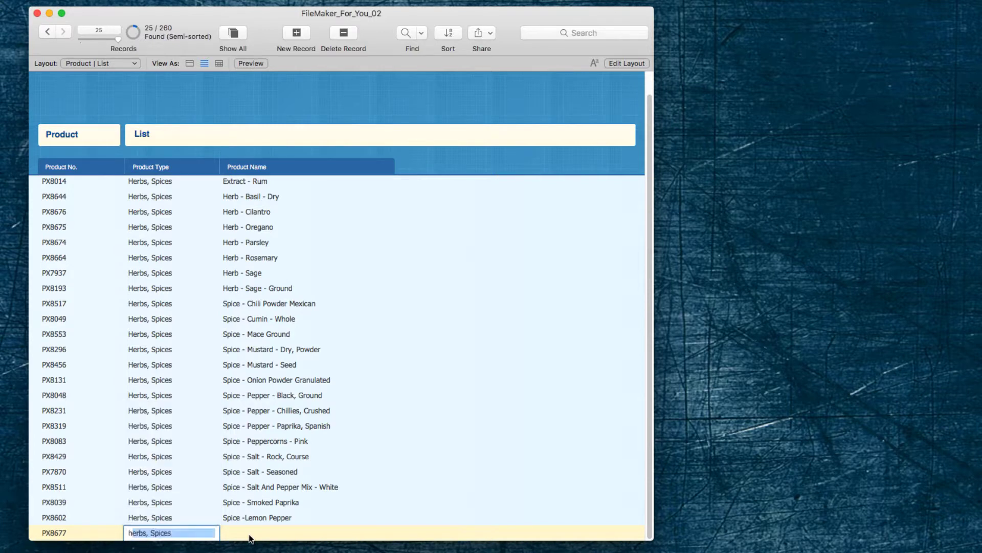
key("Tab")
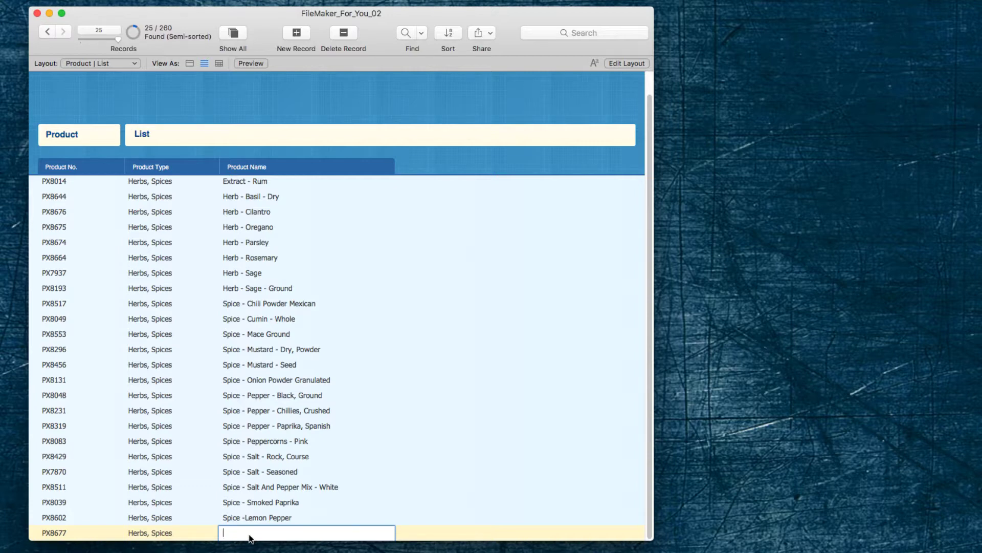
type("Herb - Thyme")
key("super+n")
type("Her")
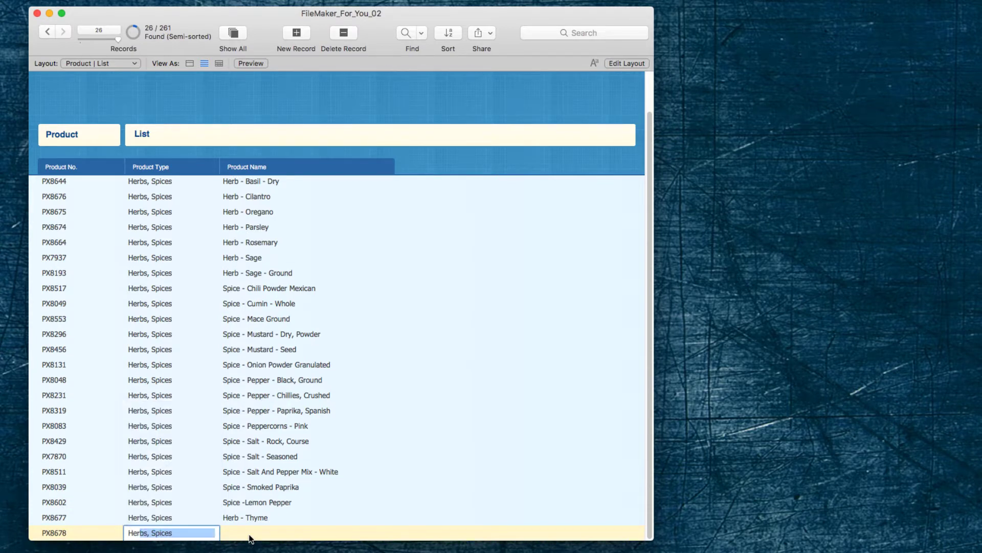
key("Tab")
type("Her")
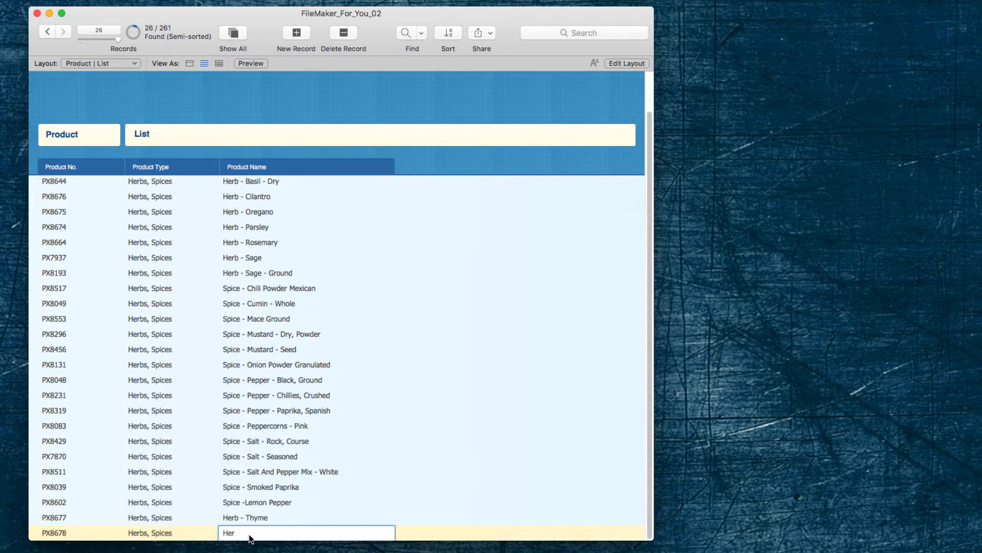
type("b - Garlic")
Add one more Herbs, Spices record with no name and commit the entries.
key("super+n")
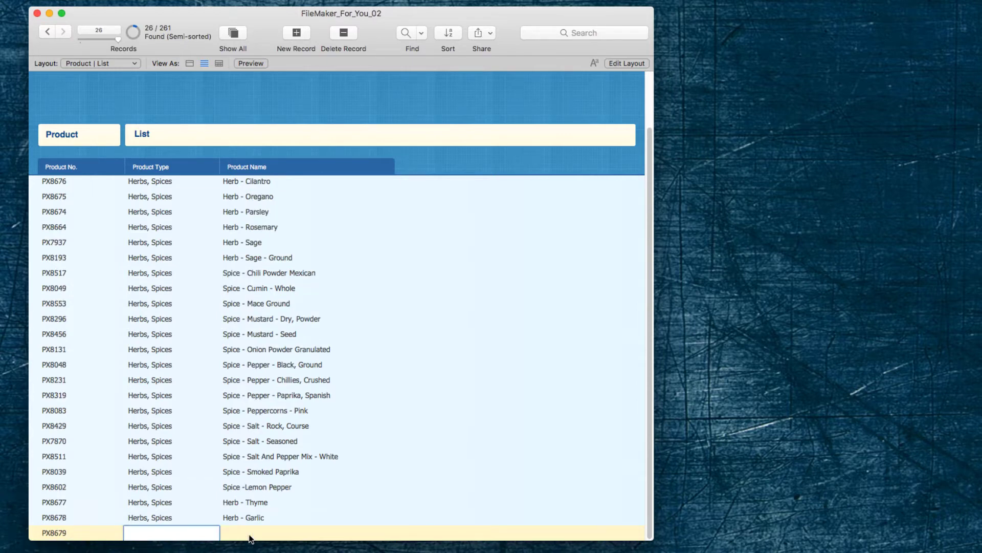
type("herbs, Spices")
key("Tab")
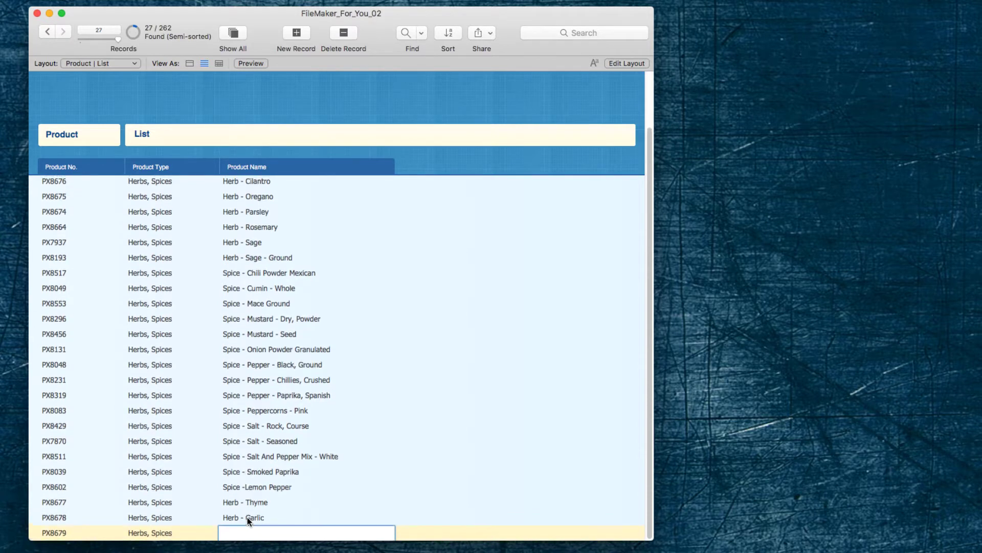
left_click(461, 452)
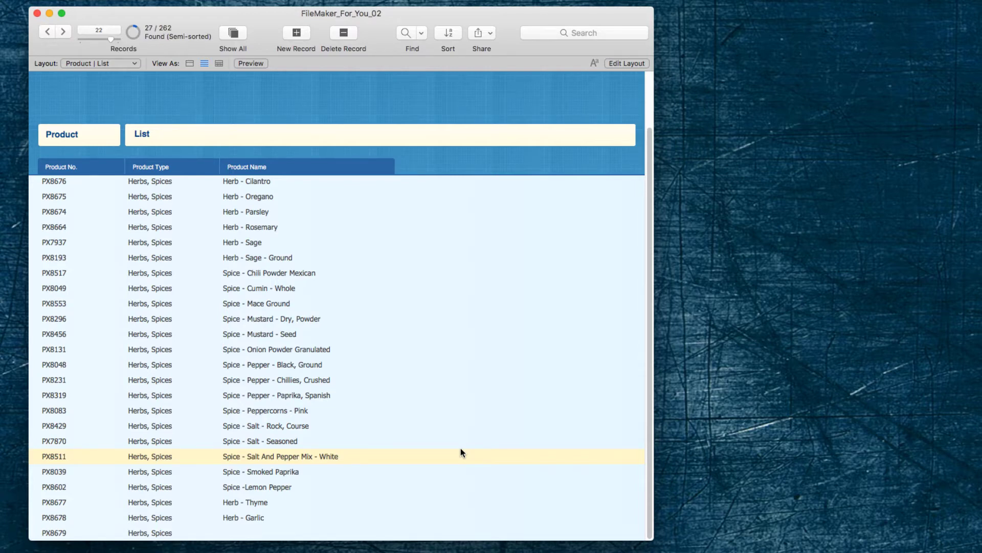
Re-sort the 27 records by Product Name with 'Keep records in sorted order' enabled.
left_click(448, 32)
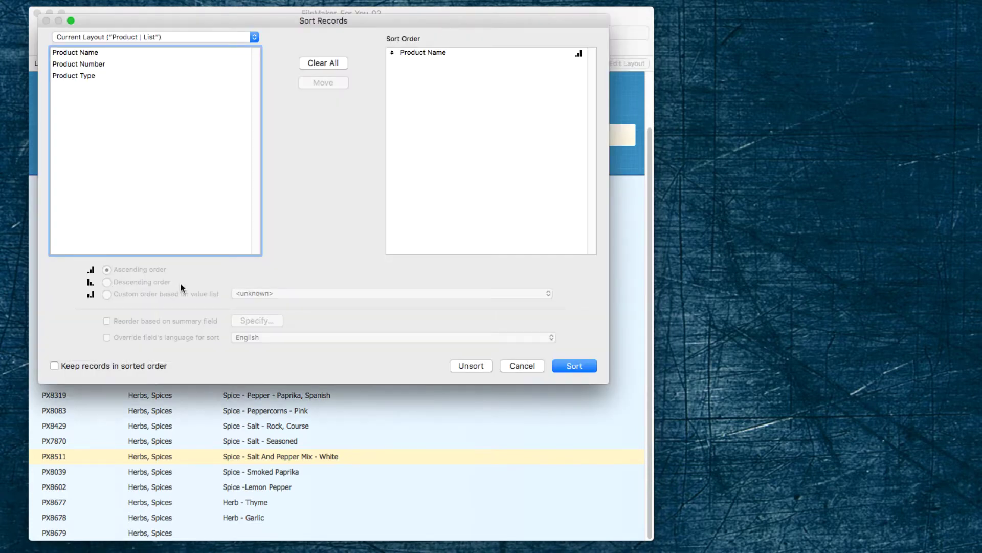
left_click(72, 367)
left_click(571, 366)
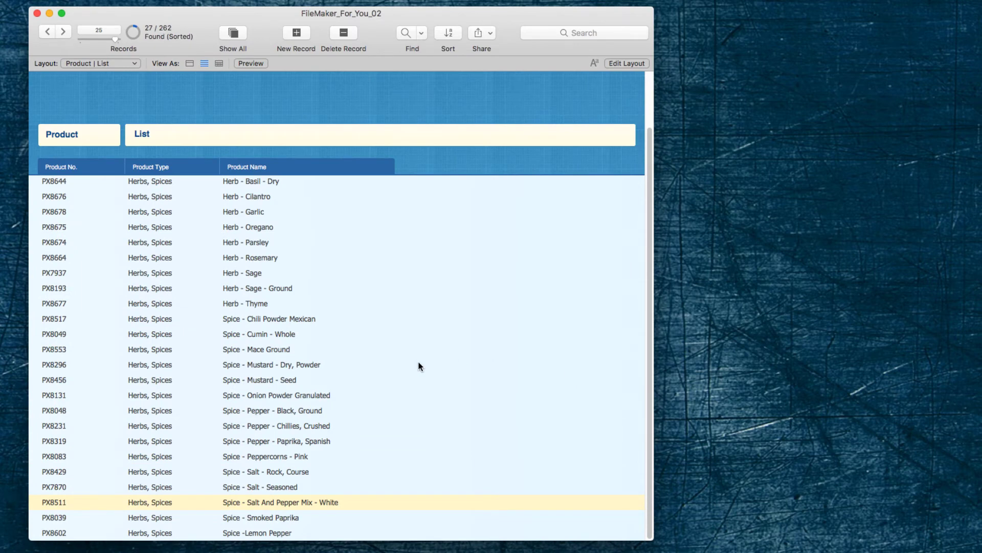